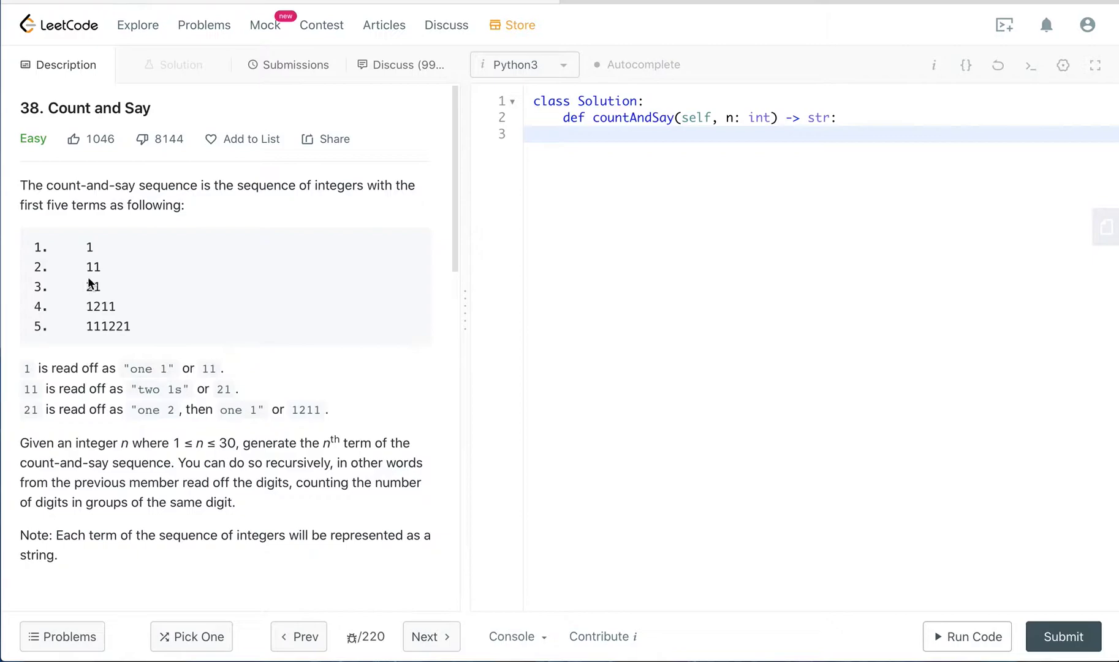
pyautogui.scroll(-1, 129, 326)
pyautogui.scroll(-1, 129, 327)
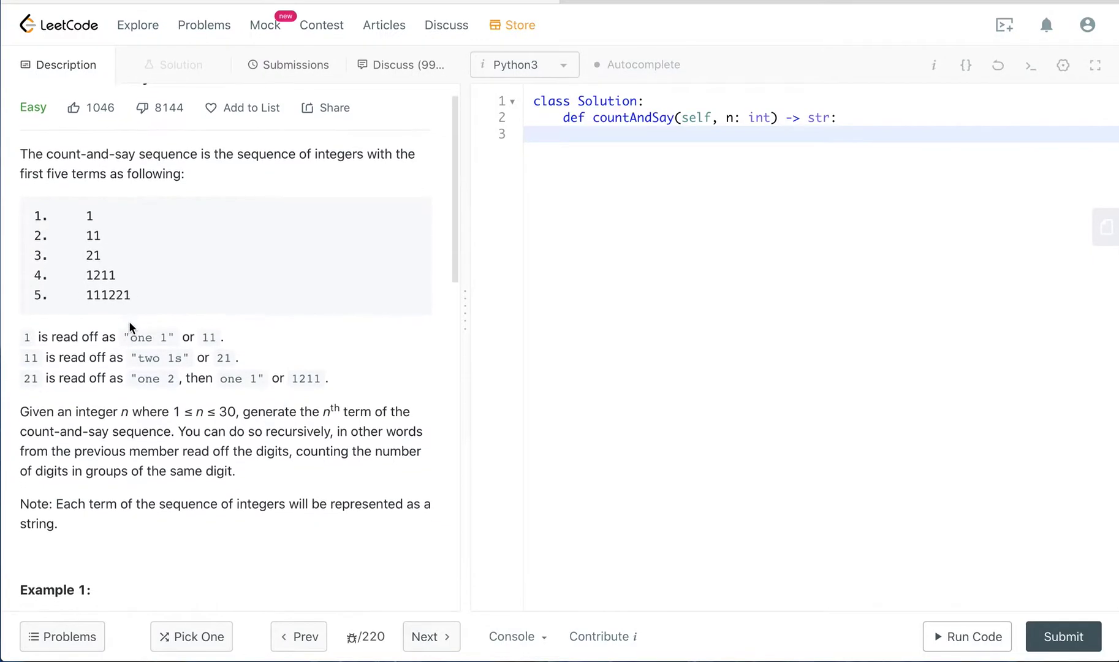
pyautogui.scroll(1, 128, 321)
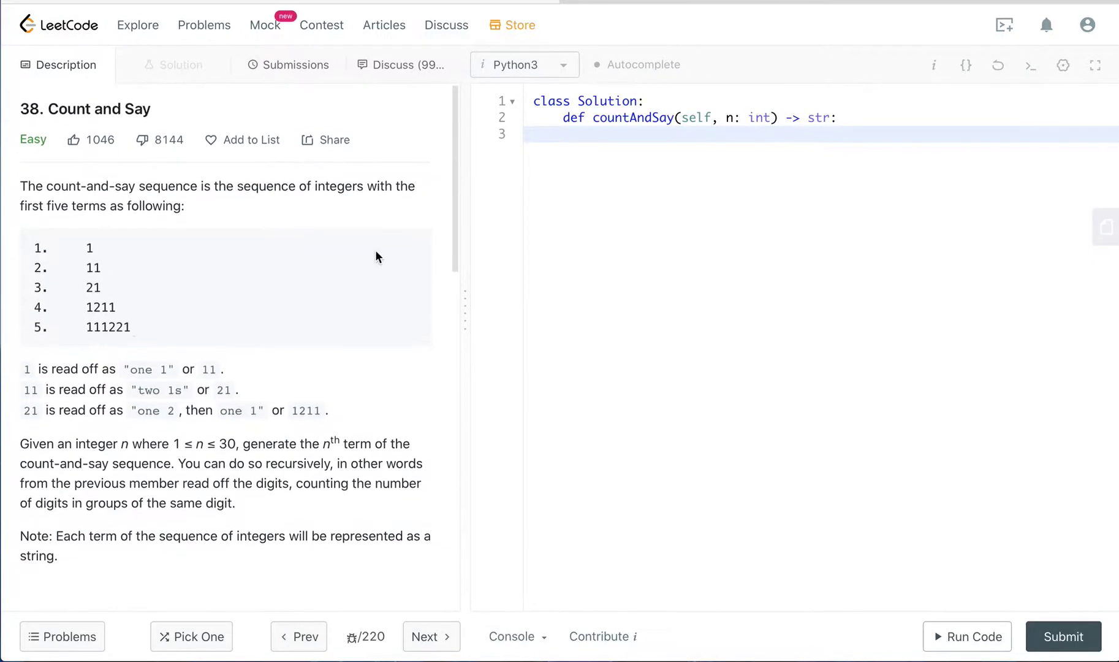
# Write the indented comment notes #1 and 11 inside the countAndSay method
pyautogui.click(622, 131)
pyautogui.hotkey('ctrl', '/')
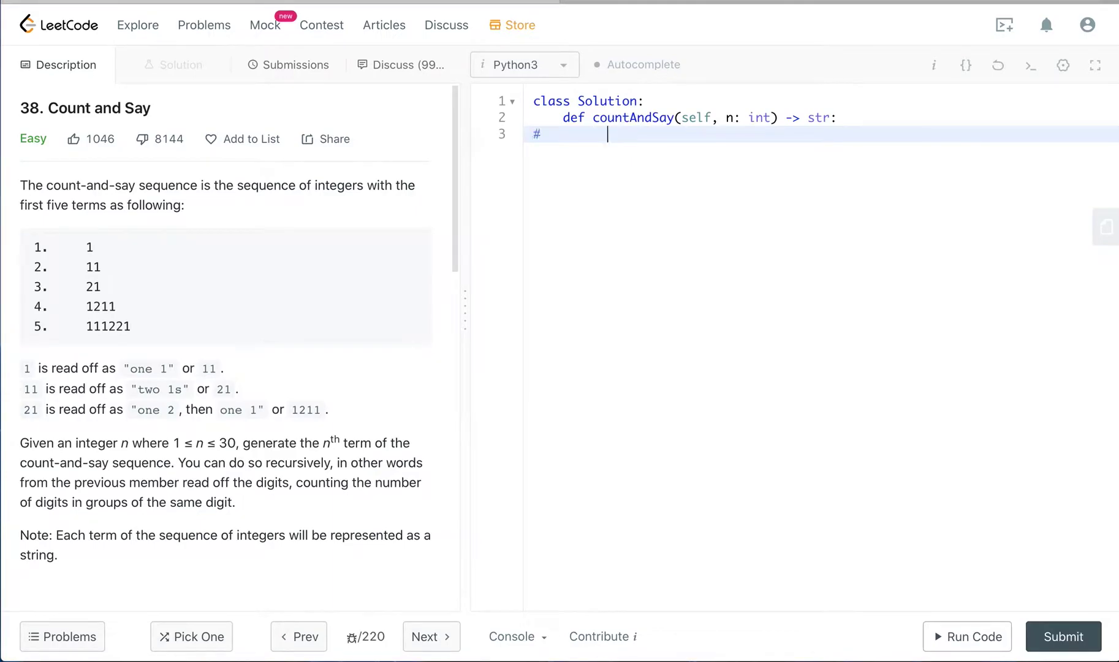
pyautogui.press('Tab')
pyautogui.press('Tab')
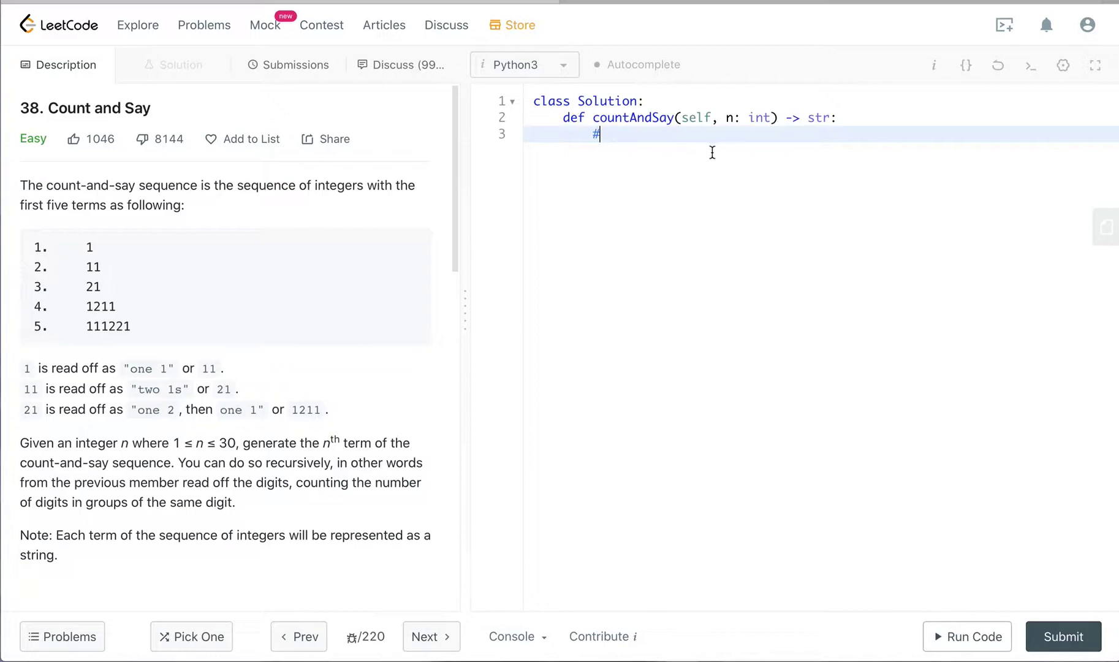
pyautogui.write('1')
pyautogui.press('Return')
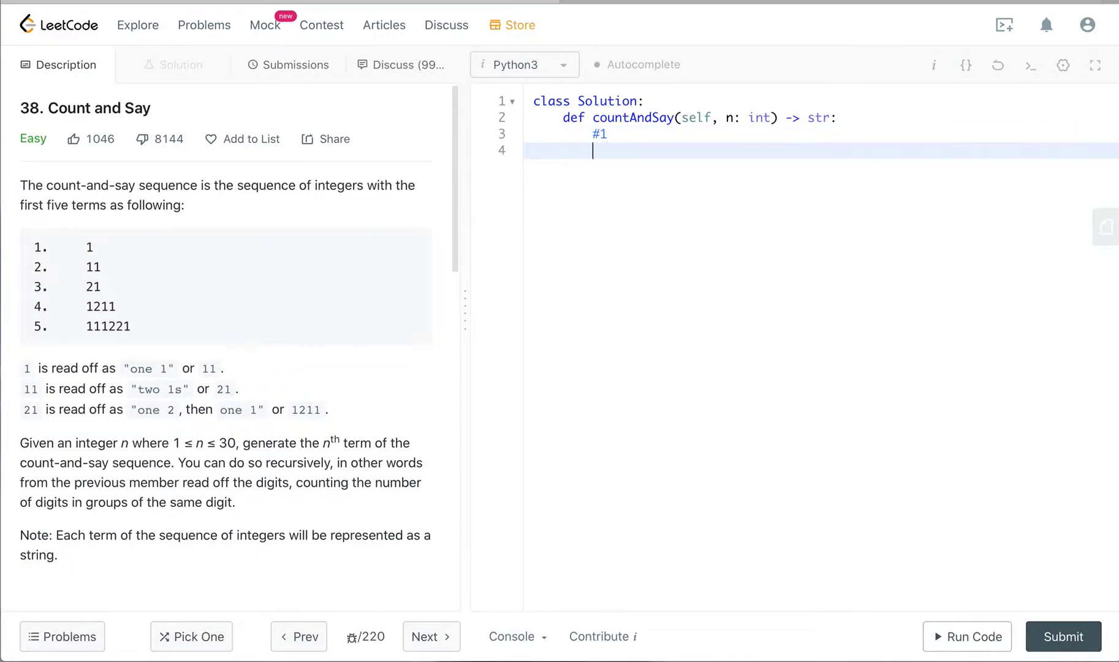
pyautogui.write('1')
pyautogui.write('1')
pyautogui.press('Return')
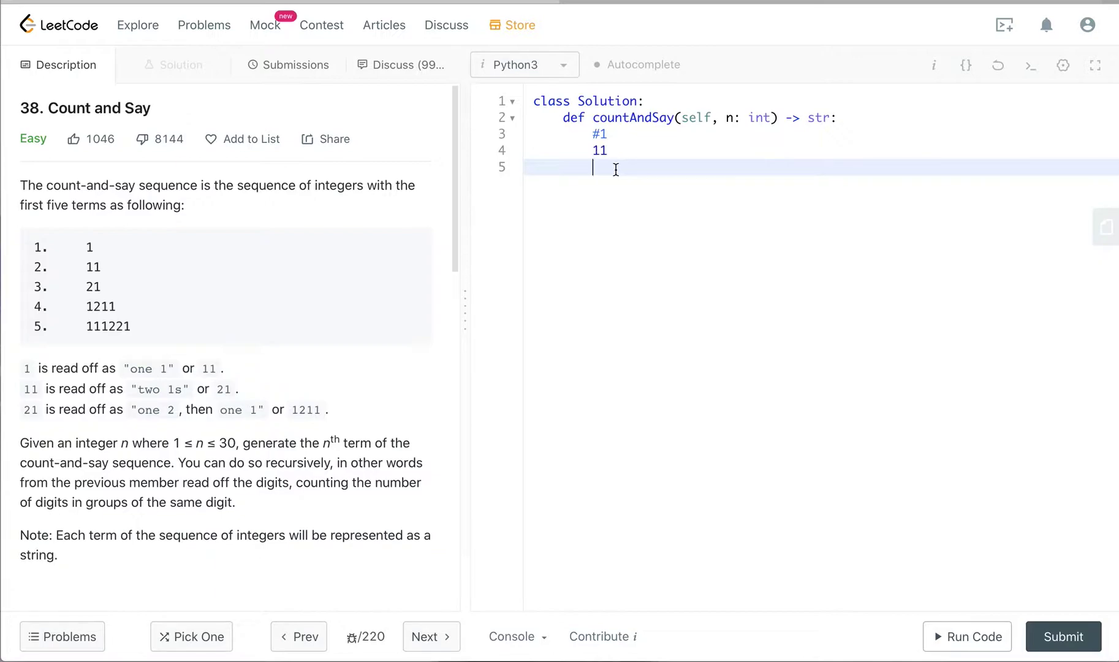
pyautogui.write('21')
# Add the terms 21 and 1211, each read off the previous term, and begin a fifth line
pyautogui.press('Return')
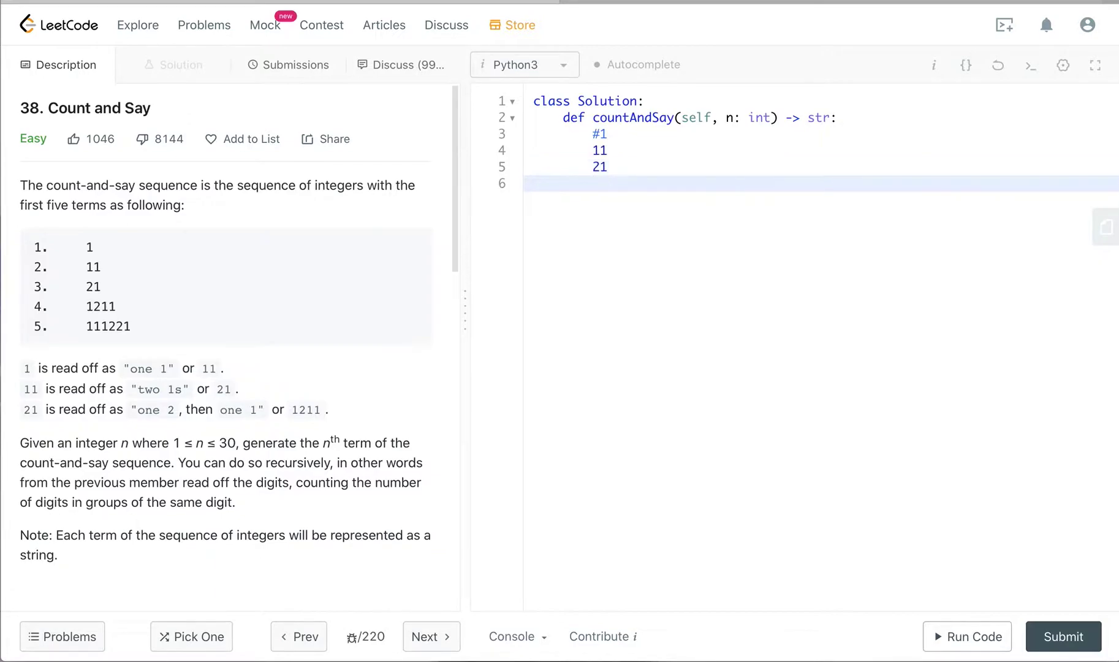
pyautogui.doubleClick(599, 167)
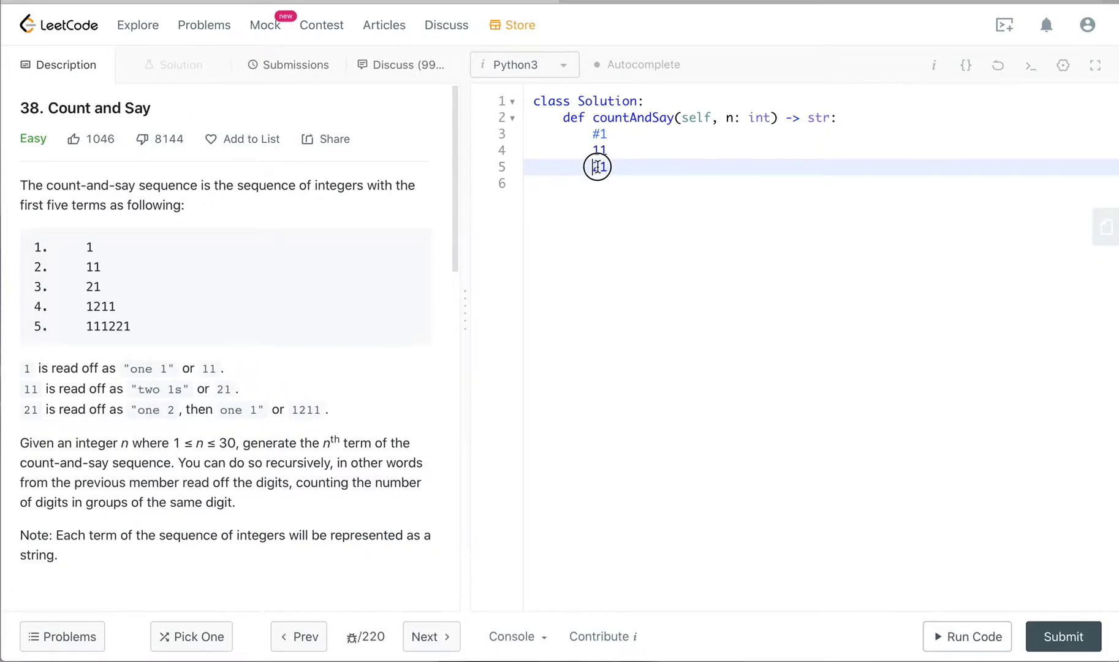
pyautogui.click(597, 183)
pyautogui.write('12')
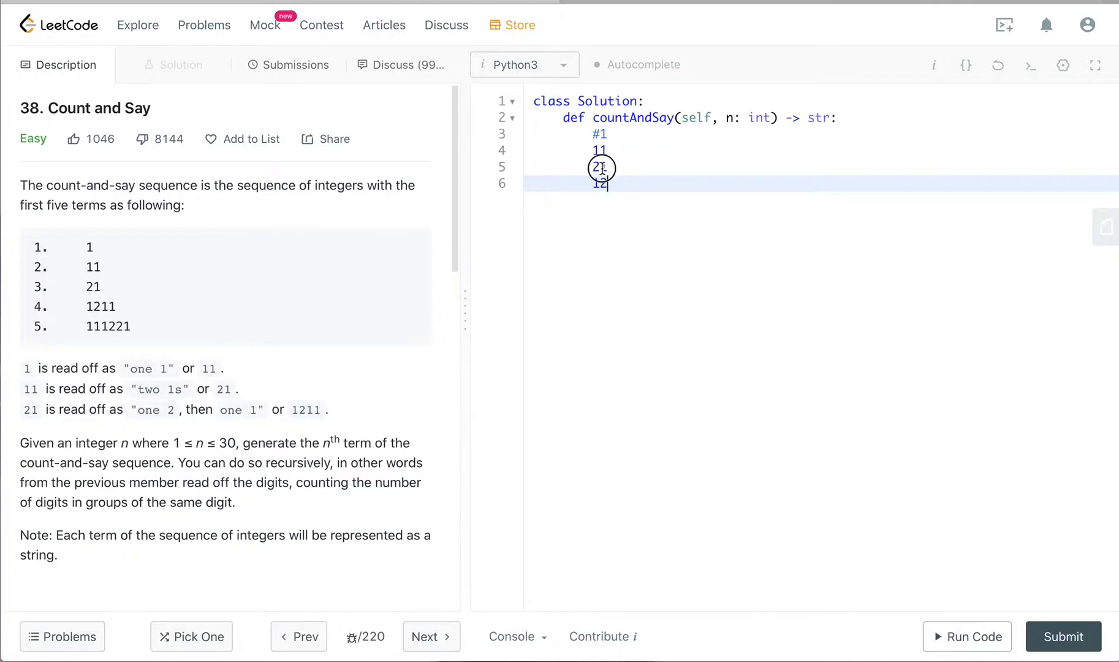
pyautogui.doubleClick(607, 171)
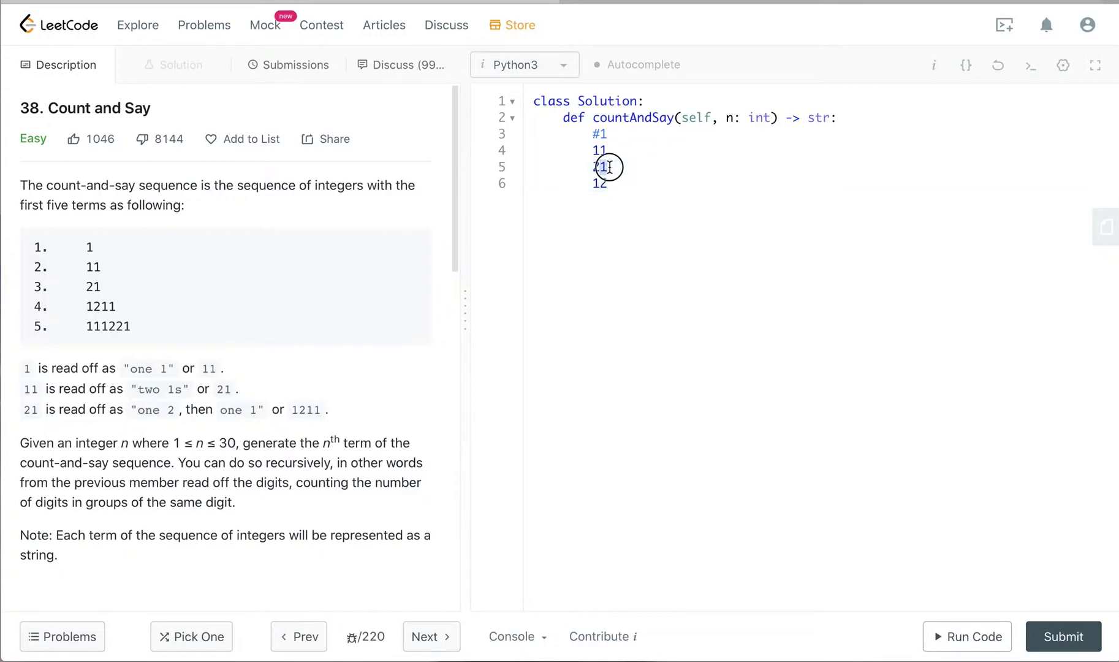
pyautogui.click(609, 183)
pyautogui.write('11')
pyautogui.press('Return')
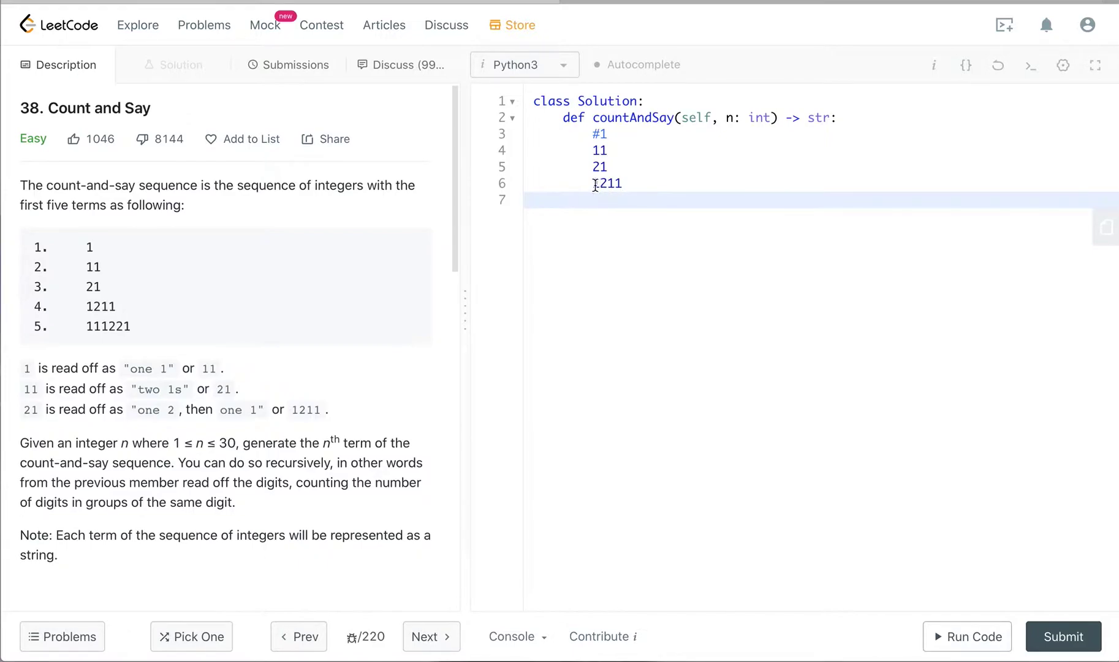
pyautogui.click(598, 183)
# Derive 111221 from 1211 on line 7, then open line 8
pyautogui.click(595, 199)
pyautogui.write('1')
pyautogui.write('1')
pyautogui.click(603, 183)
pyautogui.click(619, 200)
pyautogui.write('1')
pyautogui.write('2')
pyautogui.moveTo(606, 183); pyautogui.dragTo(623, 184)
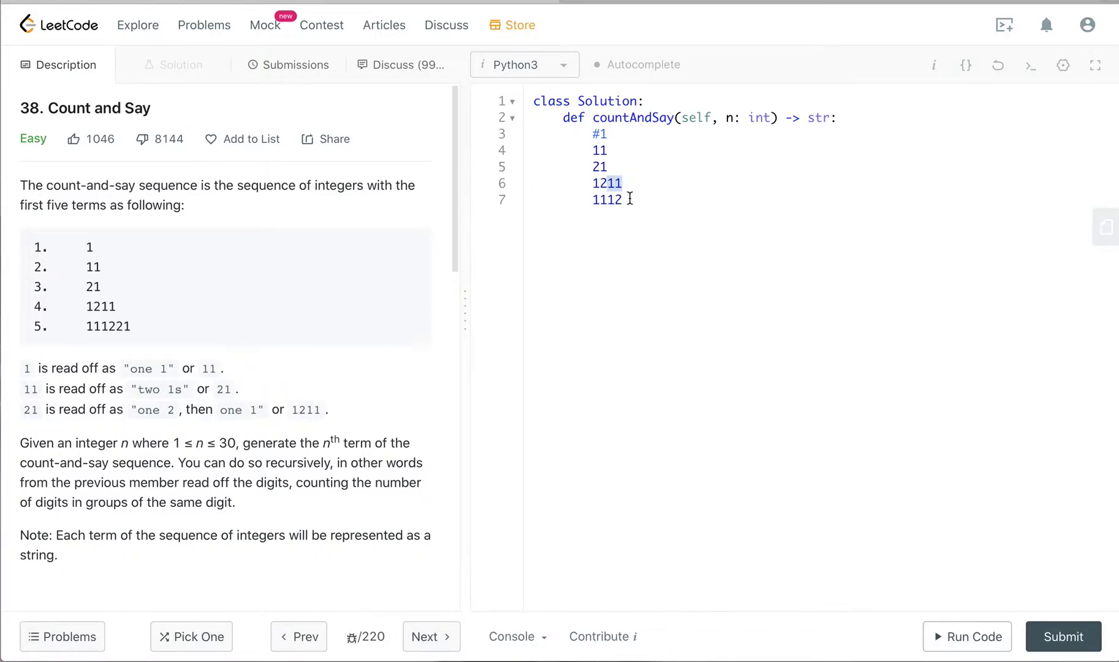
pyautogui.click(629, 199)
pyautogui.write('21')
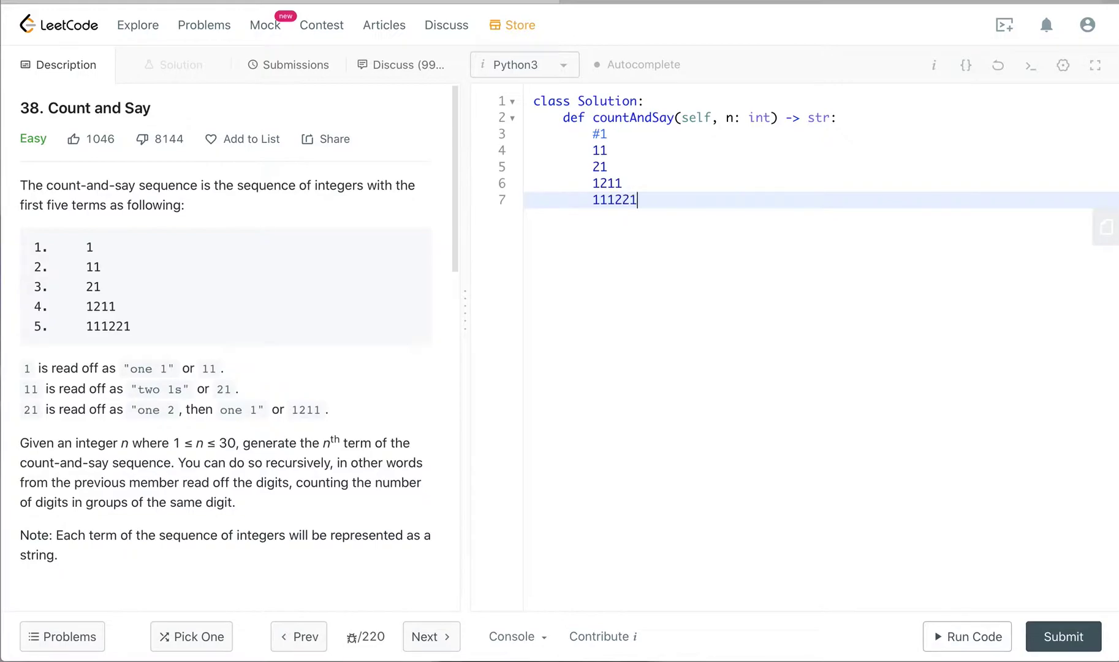
pyautogui.press('Return')
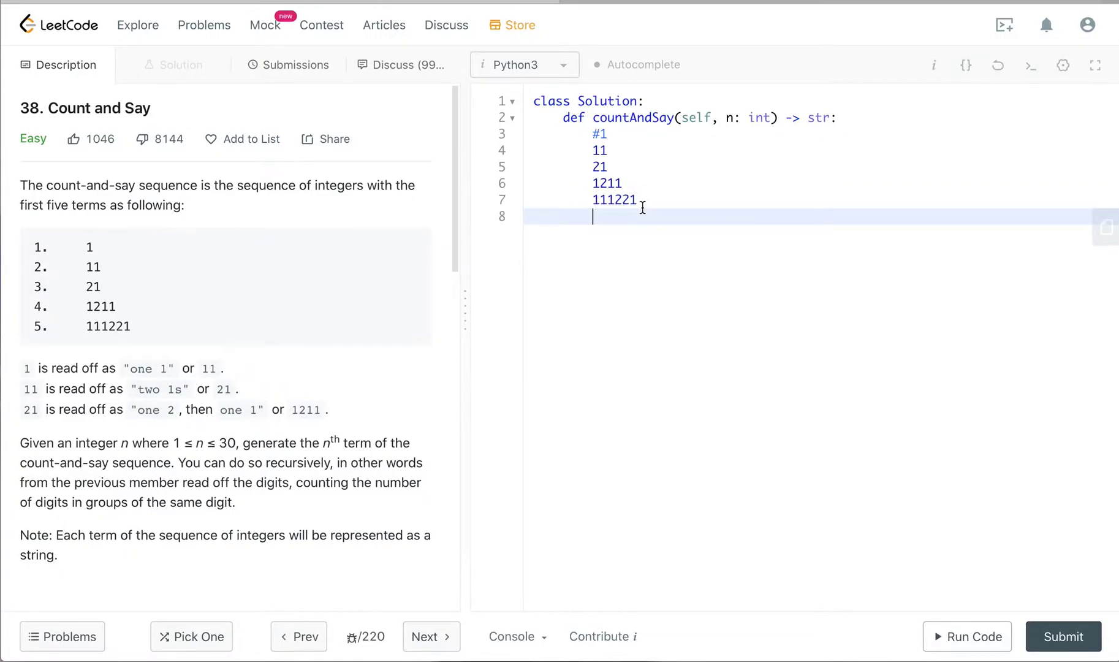
pyautogui.click(594, 201)
# Write the sixth term 312211 from the runs in 111221, then open line 9
pyautogui.moveTo(594, 201); pyautogui.dragTo(617, 201)
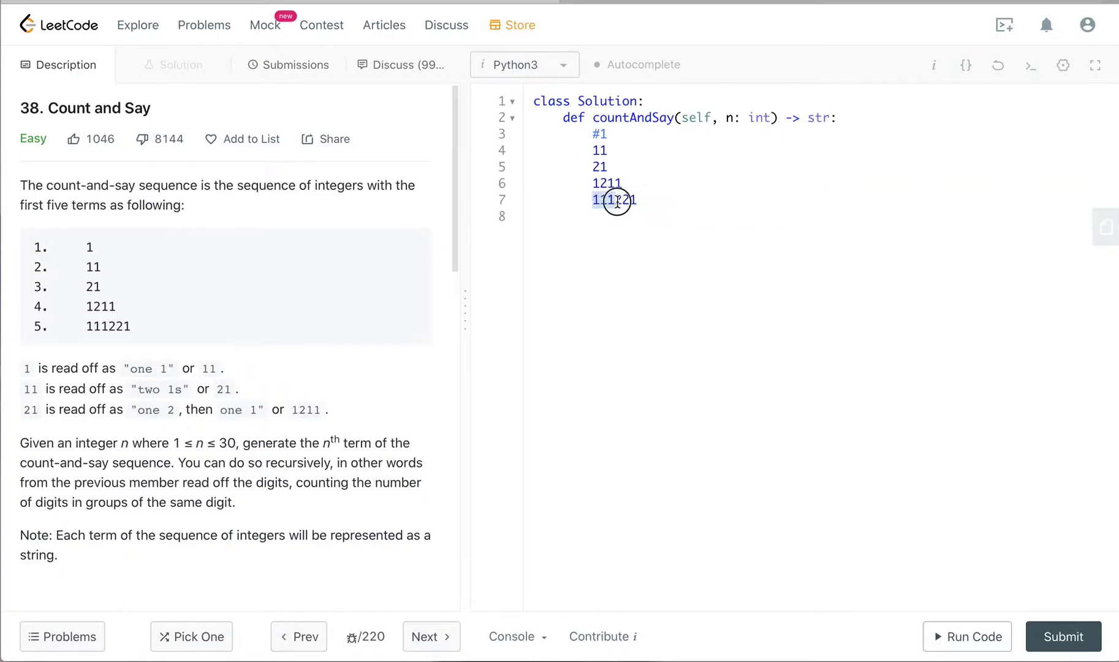
pyautogui.click(600, 216)
pyautogui.write('3')
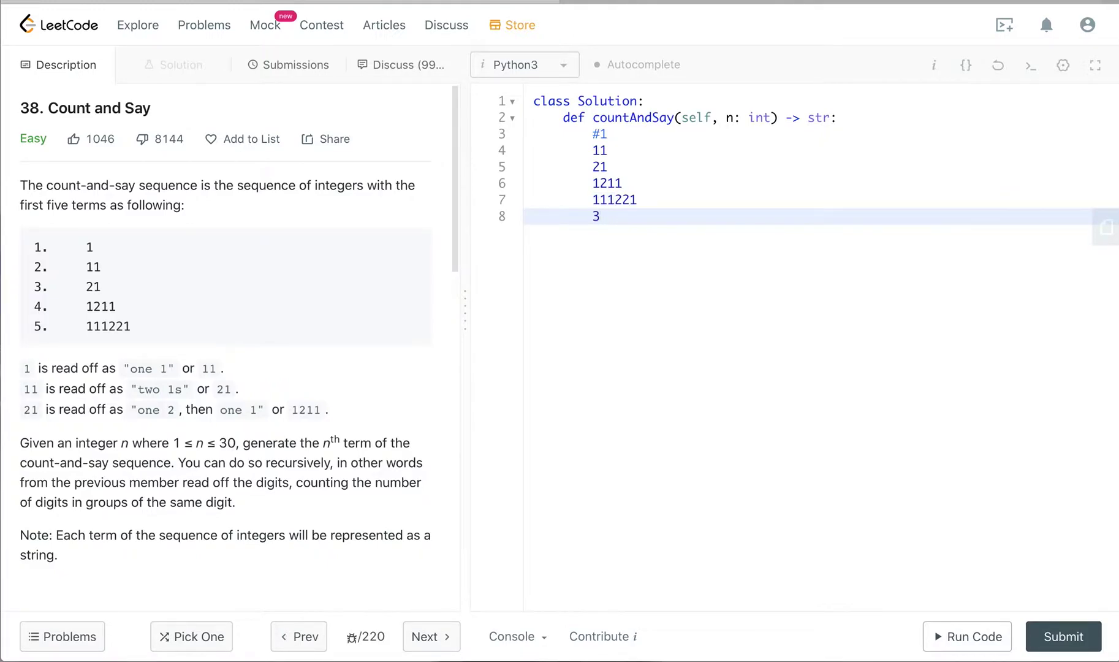
pyautogui.write('1')
pyautogui.moveTo(616, 201); pyautogui.dragTo(633, 201)
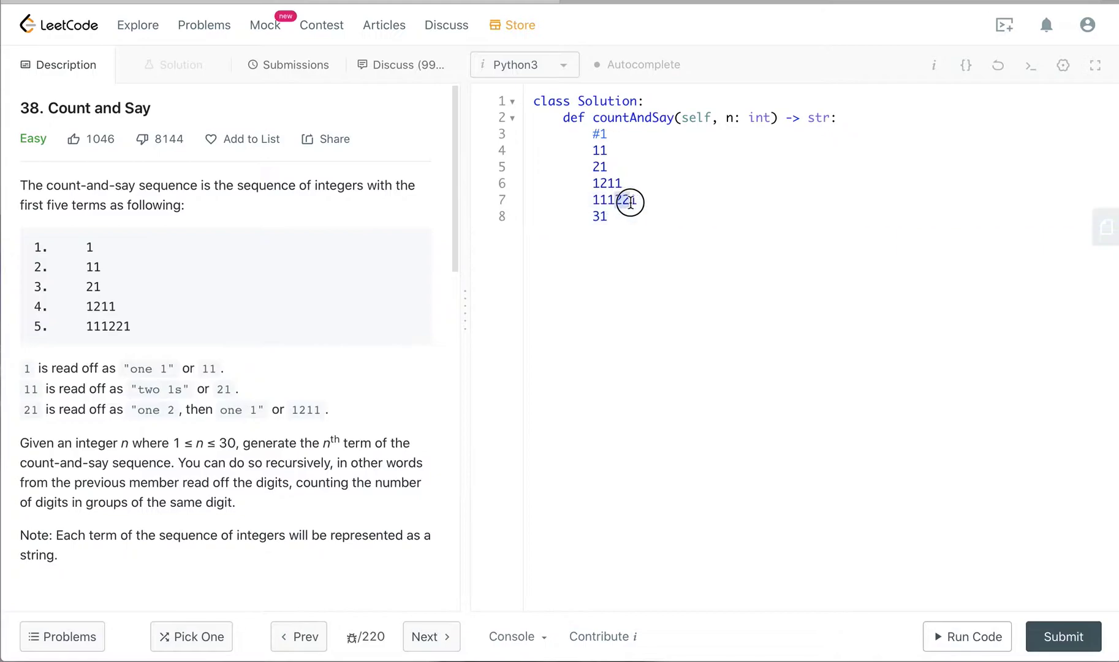
pyautogui.click(617, 217)
pyautogui.write('2')
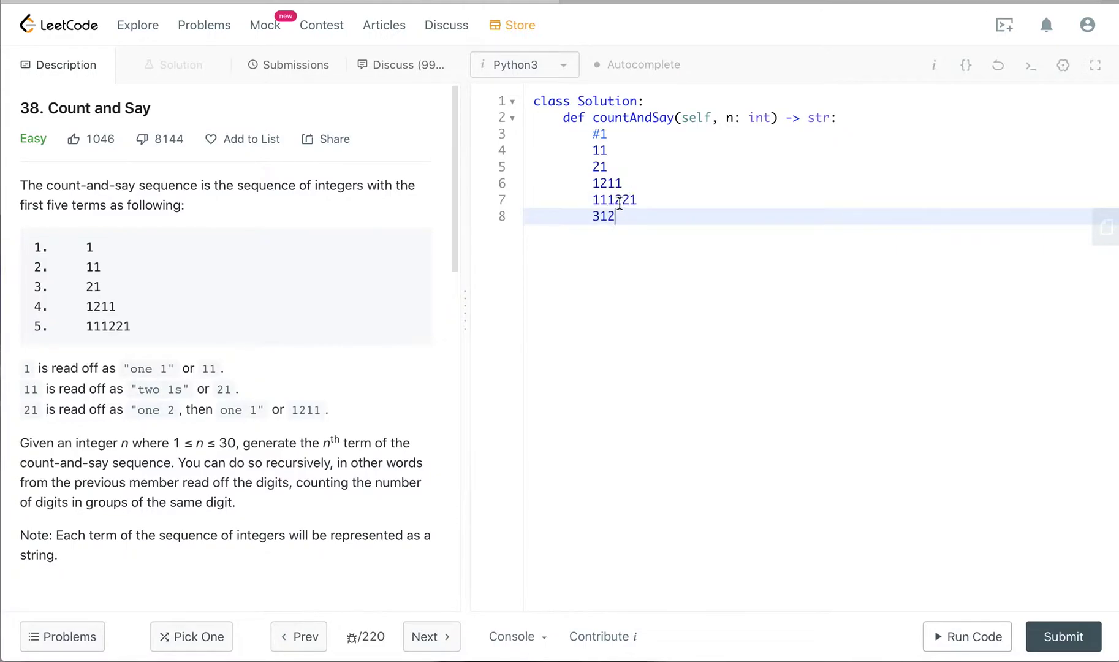
pyautogui.write('2')
pyautogui.click(633, 199)
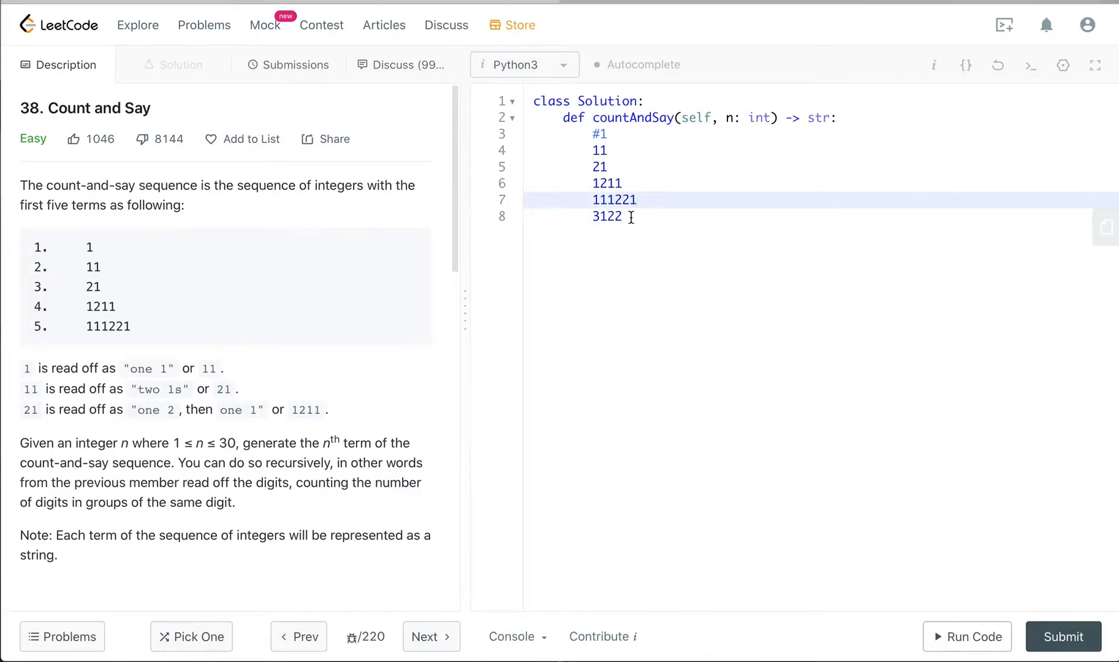
pyautogui.click(630, 216)
pyautogui.write('1')
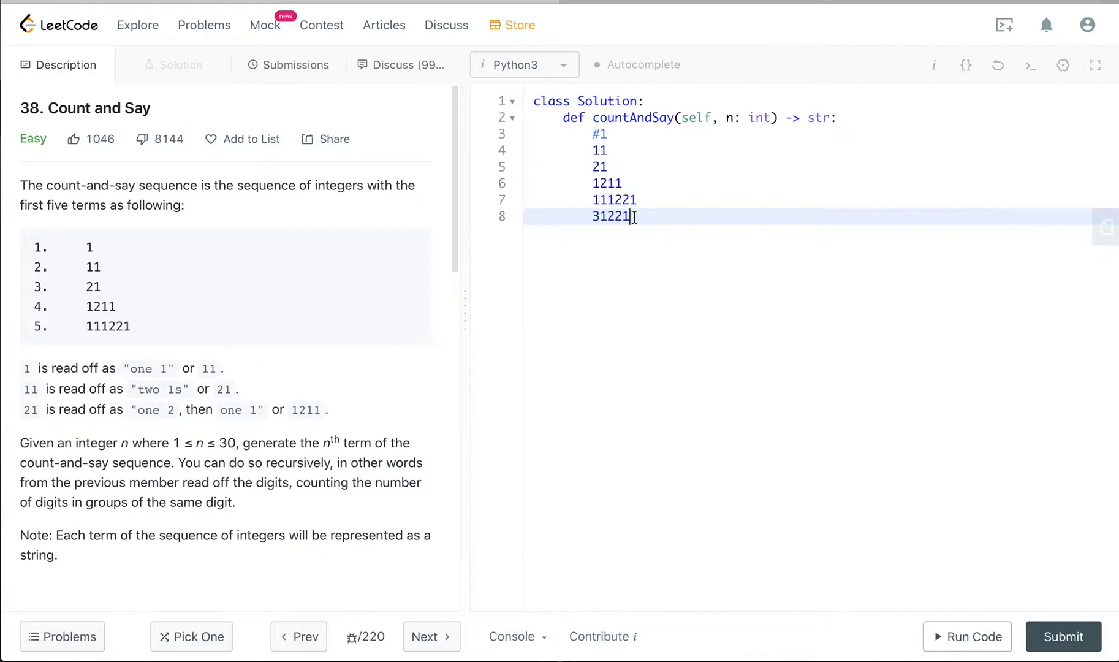
pyautogui.write('1')
pyautogui.press('Return')
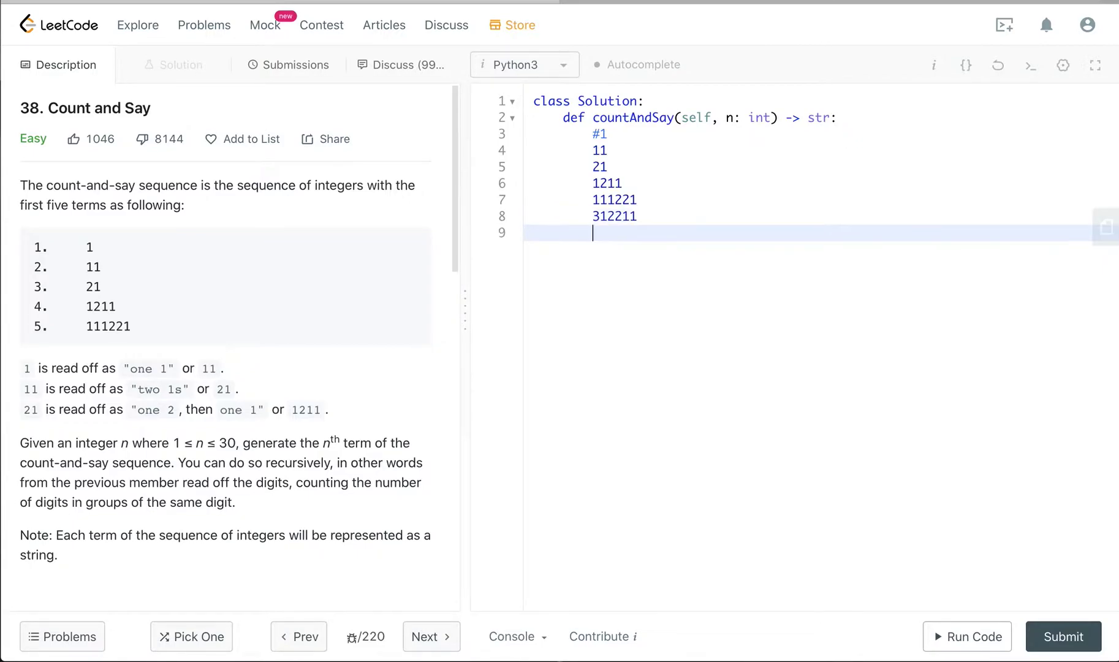
pyautogui.write('1')
# Write the seventh term 13112221 from the digit runs in 312211
pyautogui.click(595, 216)
pyautogui.moveTo(595, 216); pyautogui.dragTo(601, 218)
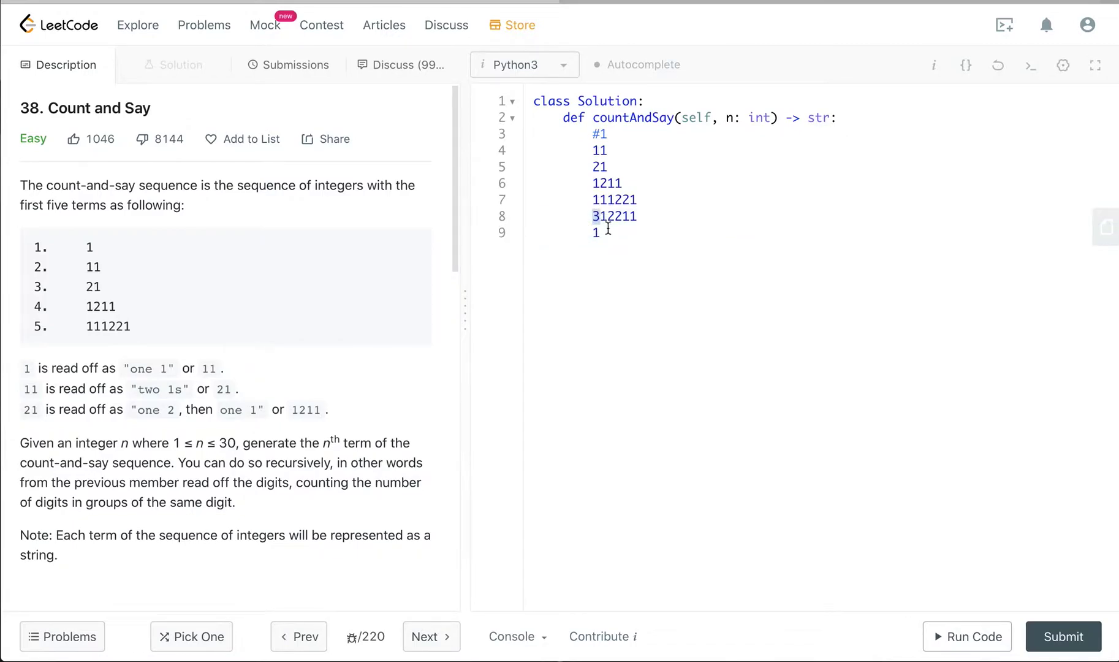
pyautogui.click(606, 233)
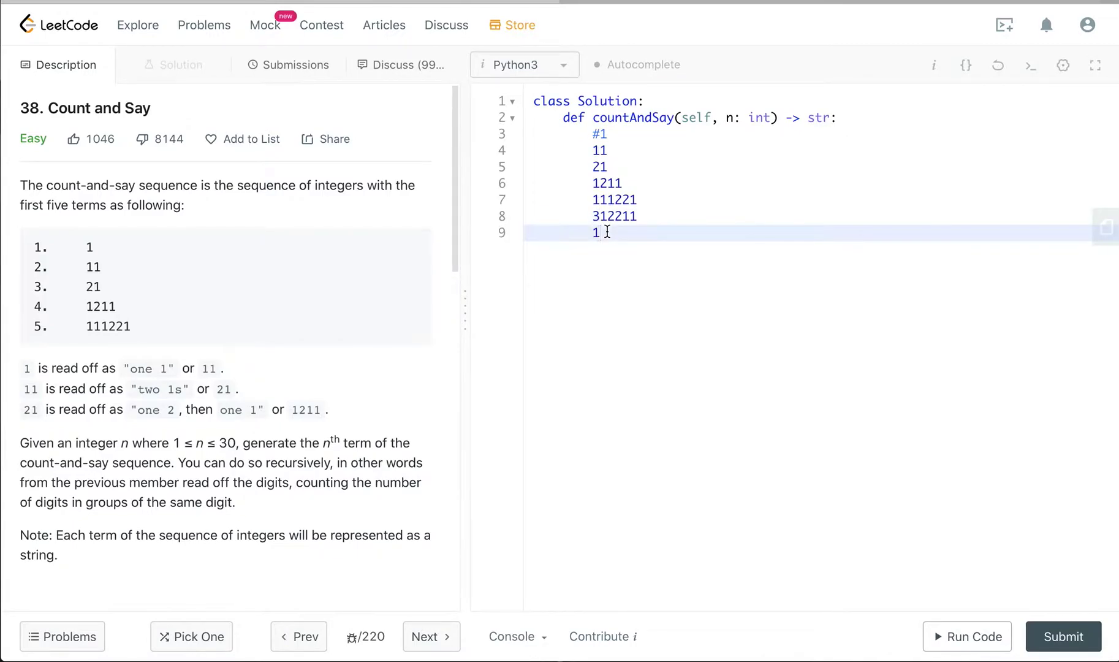
pyautogui.write('3')
pyautogui.write('112')
pyautogui.write('22')
pyautogui.write('1')
pyautogui.scroll(-5, 282, 480)
pyautogui.scroll(-10, 283, 480)
pyautogui.scroll(-3, 254, 467)
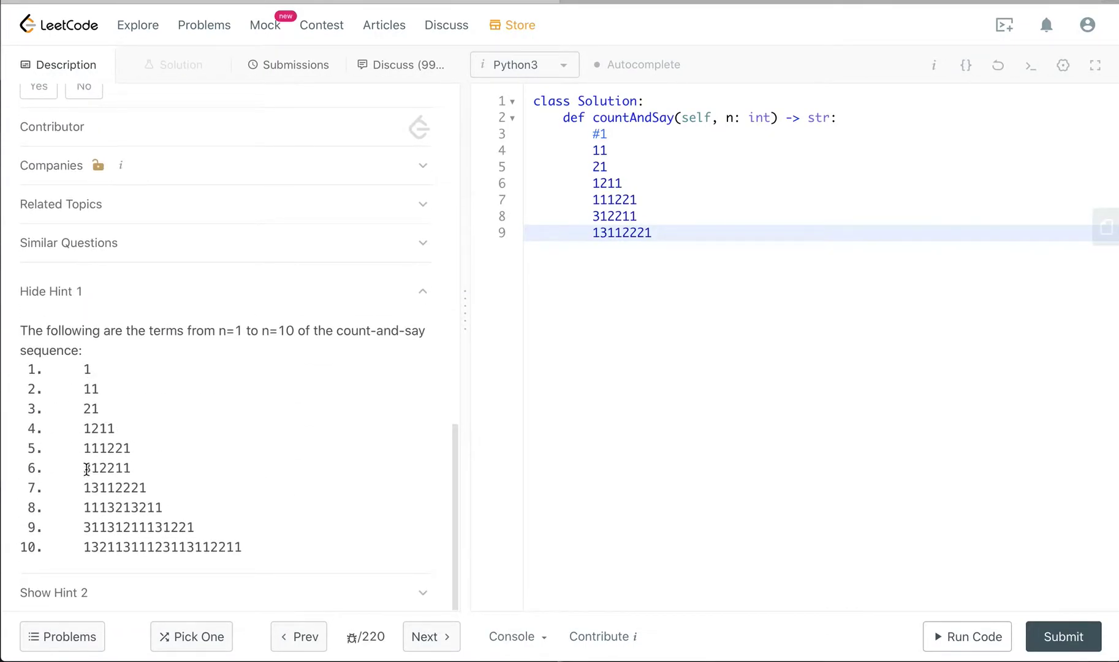
# Highlight 312211 in the Hint 1 term list to compare it with the notes
pyautogui.moveTo(83, 469); pyautogui.dragTo(140, 469)
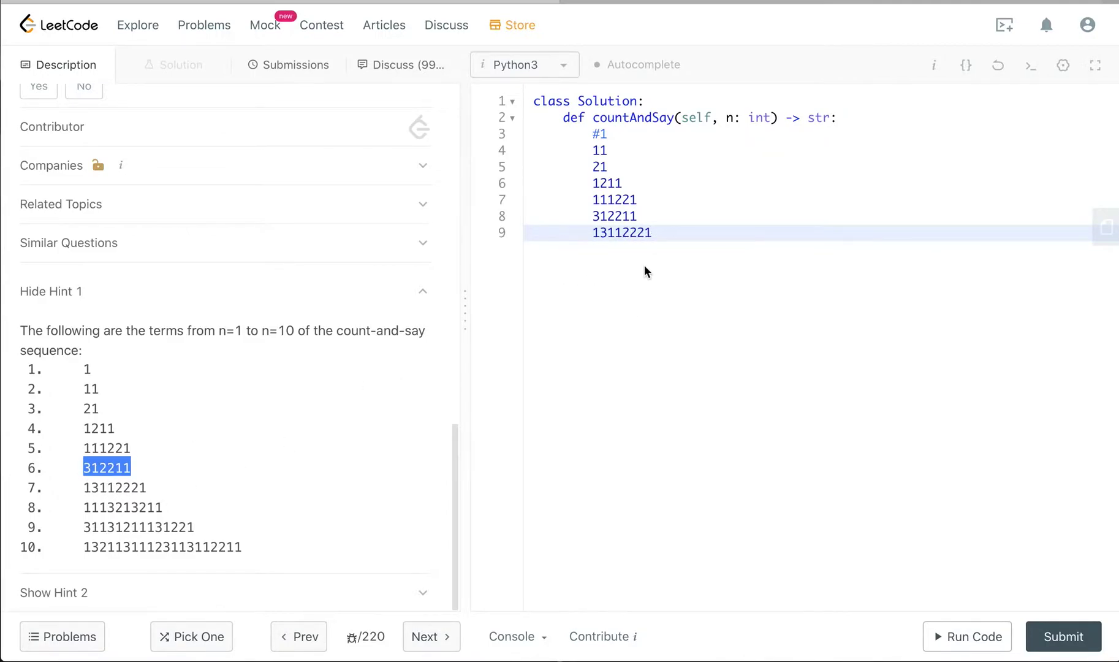
pyautogui.scroll(10, 186, 395)
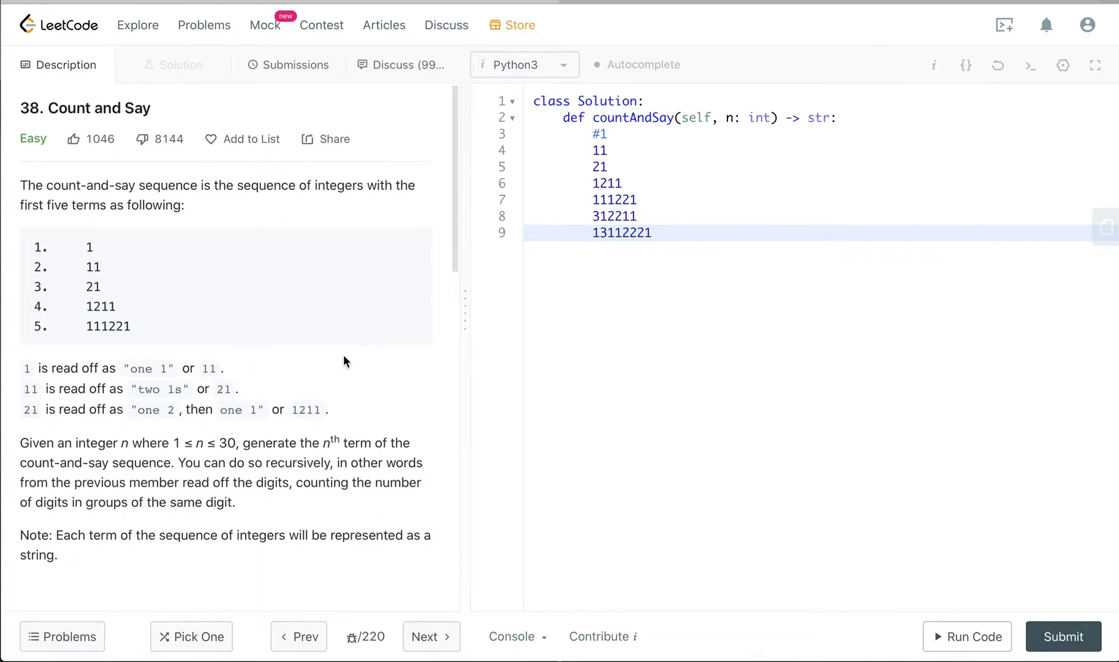
pyautogui.scroll(-1, 344, 356)
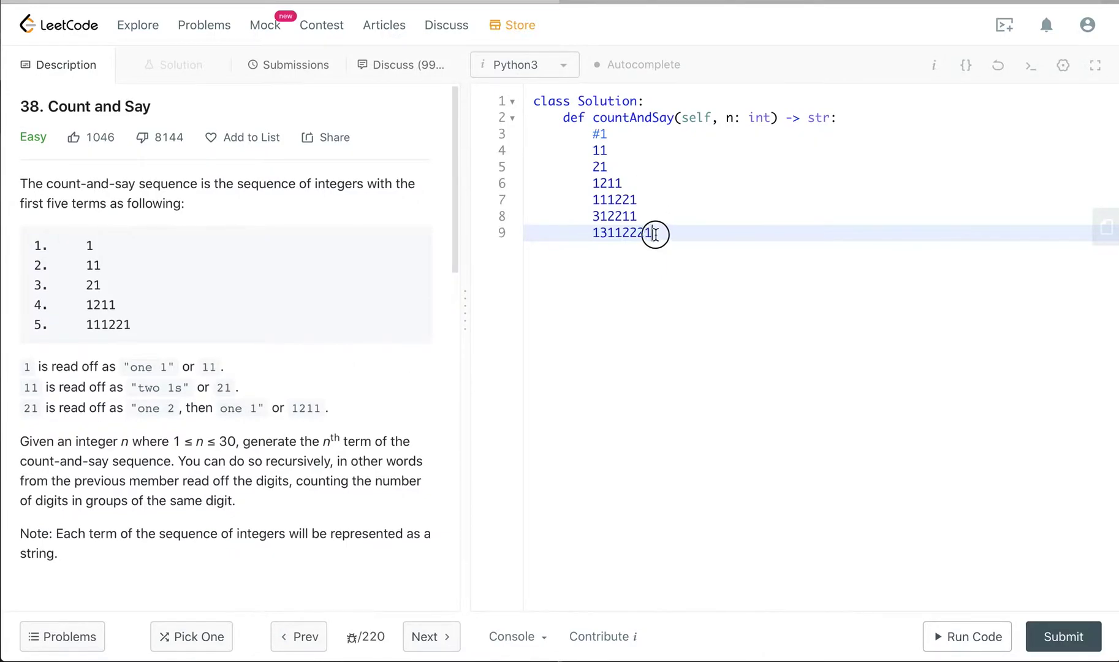
pyautogui.moveTo(654, 232); pyautogui.dragTo(503, 140)
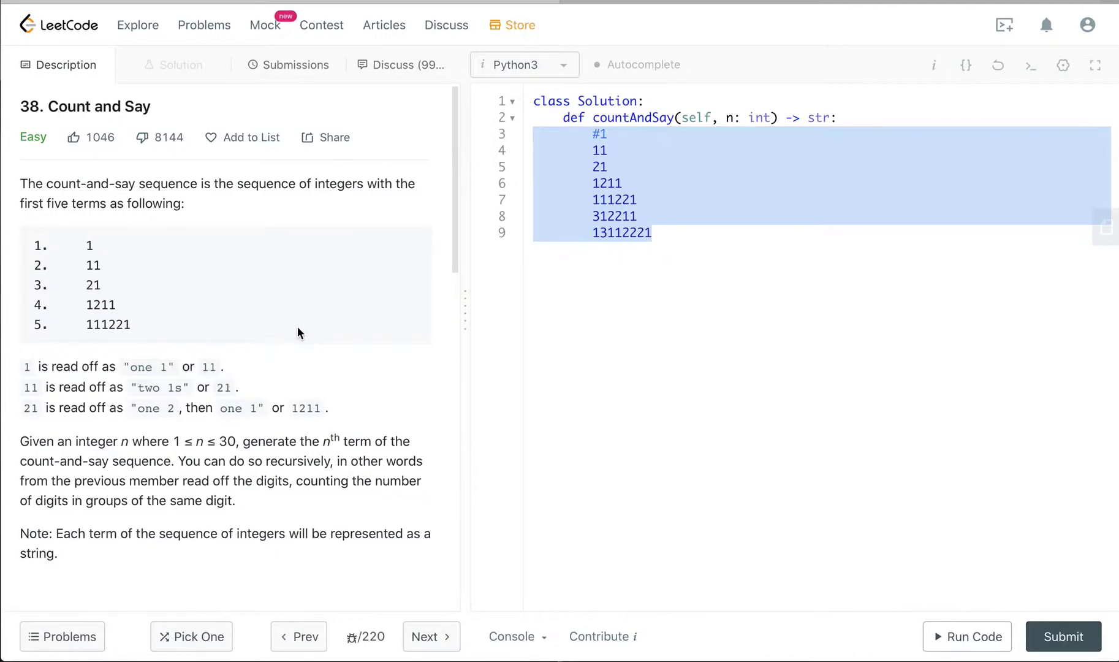
pyautogui.scroll(-1, 298, 332)
pyautogui.scroll(1, 297, 331)
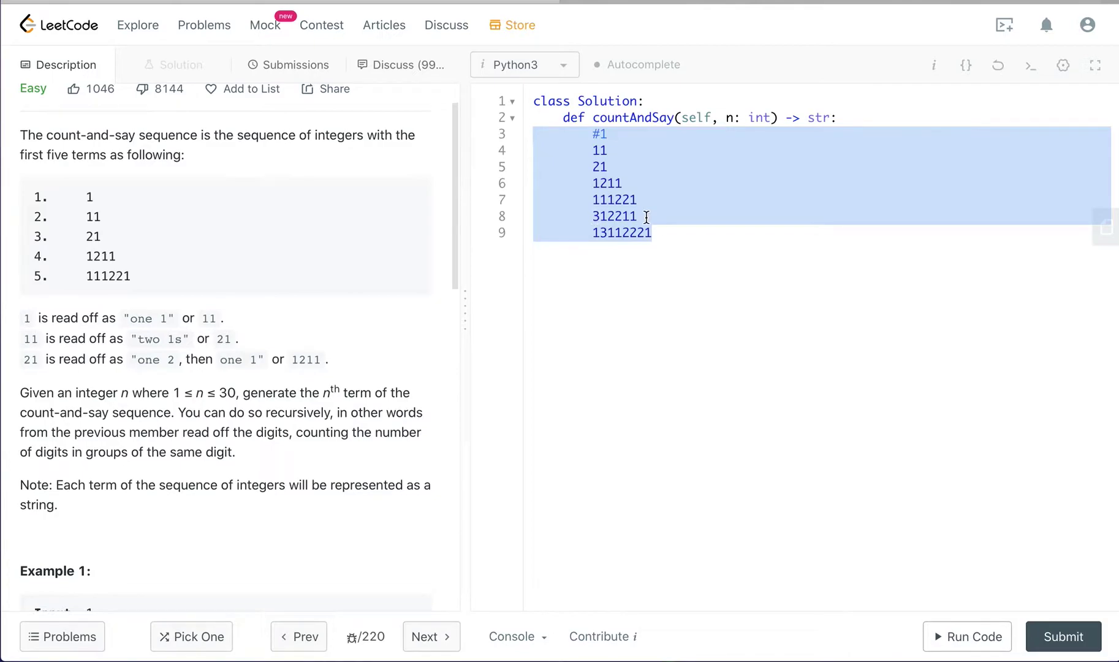
pyautogui.click(638, 218)
pyautogui.click(599, 217)
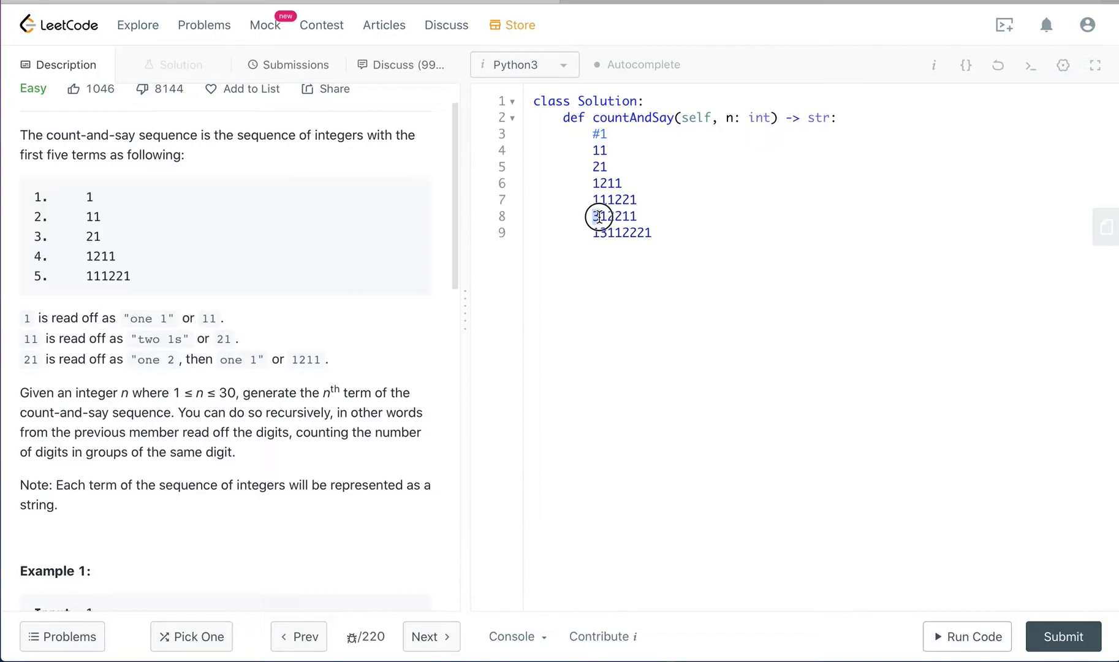
pyautogui.click(598, 233)
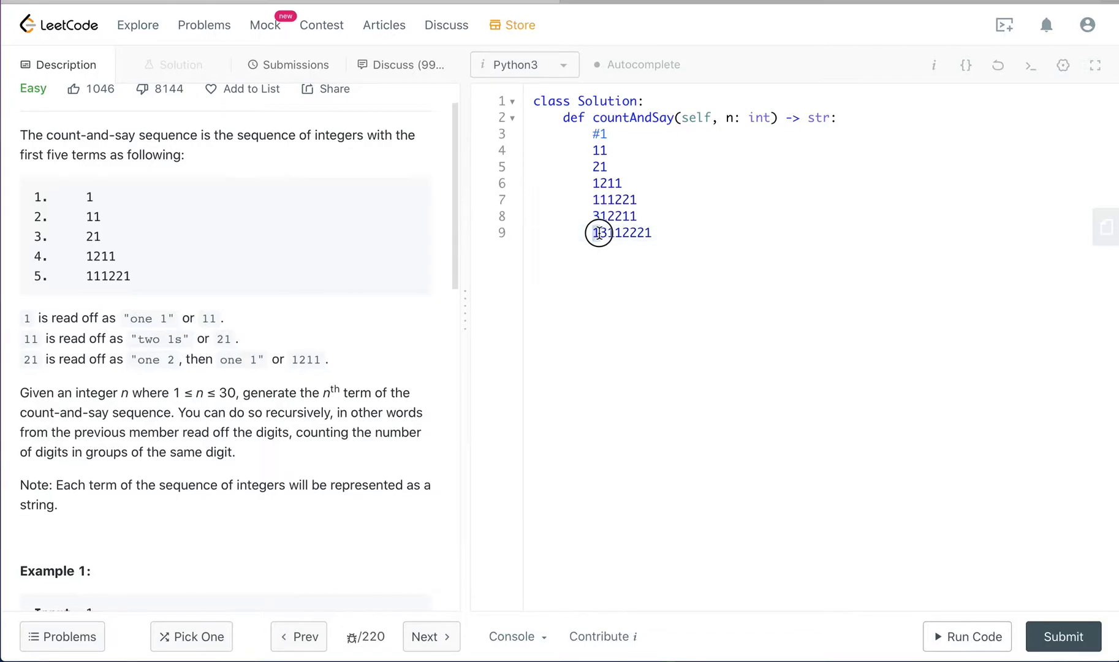
pyautogui.click(598, 233)
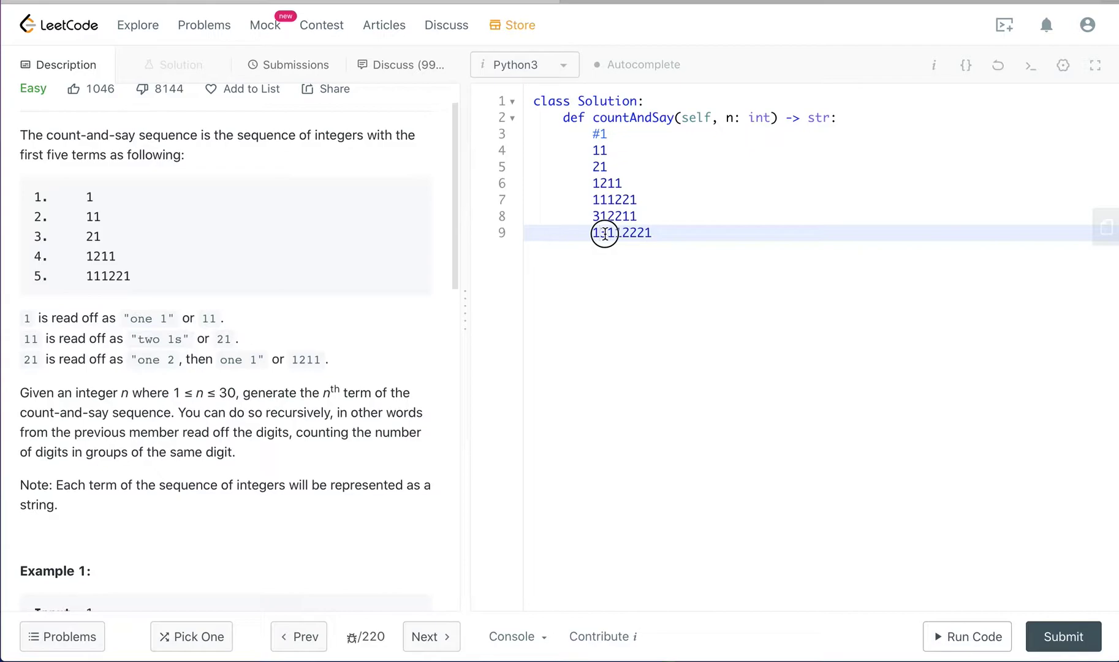
pyautogui.moveTo(600, 215); pyautogui.dragTo(615, 236)
pyautogui.click(609, 234)
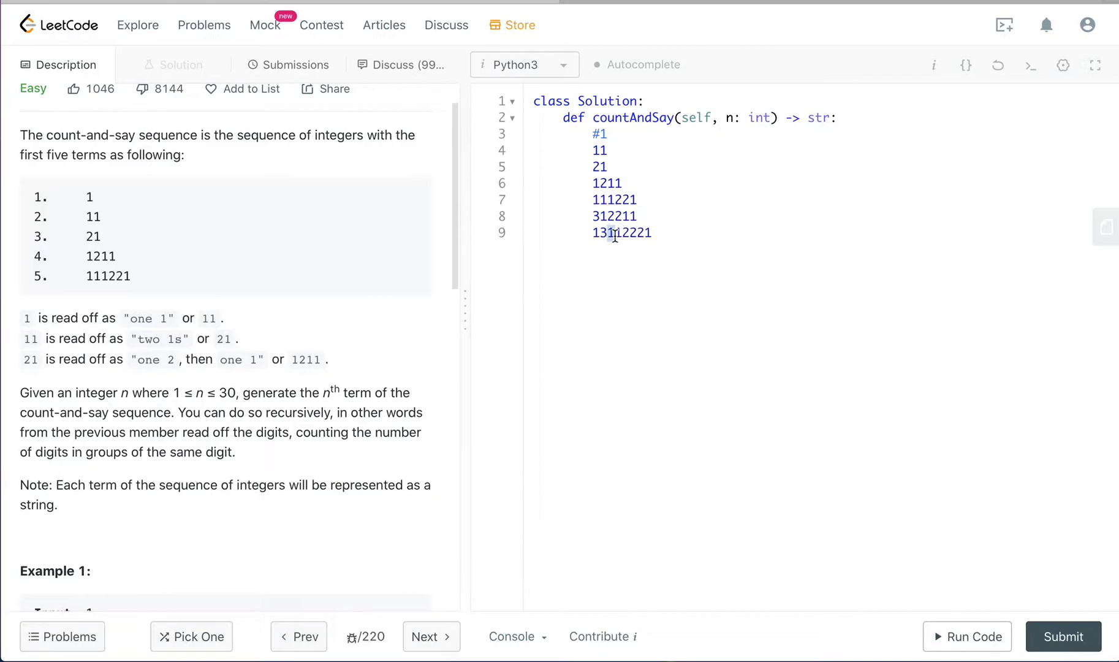
pyautogui.click(615, 234)
pyautogui.moveTo(615, 234)
pyautogui.mouseDown()
pyautogui.moveTo(623, 216)
pyautogui.moveTo(628, 233)
pyautogui.mouseUp()
pyautogui.click(609, 216)
pyautogui.click(629, 232)
pyautogui.moveTo(630, 232); pyautogui.dragTo(639, 218)
pyautogui.click(626, 216)
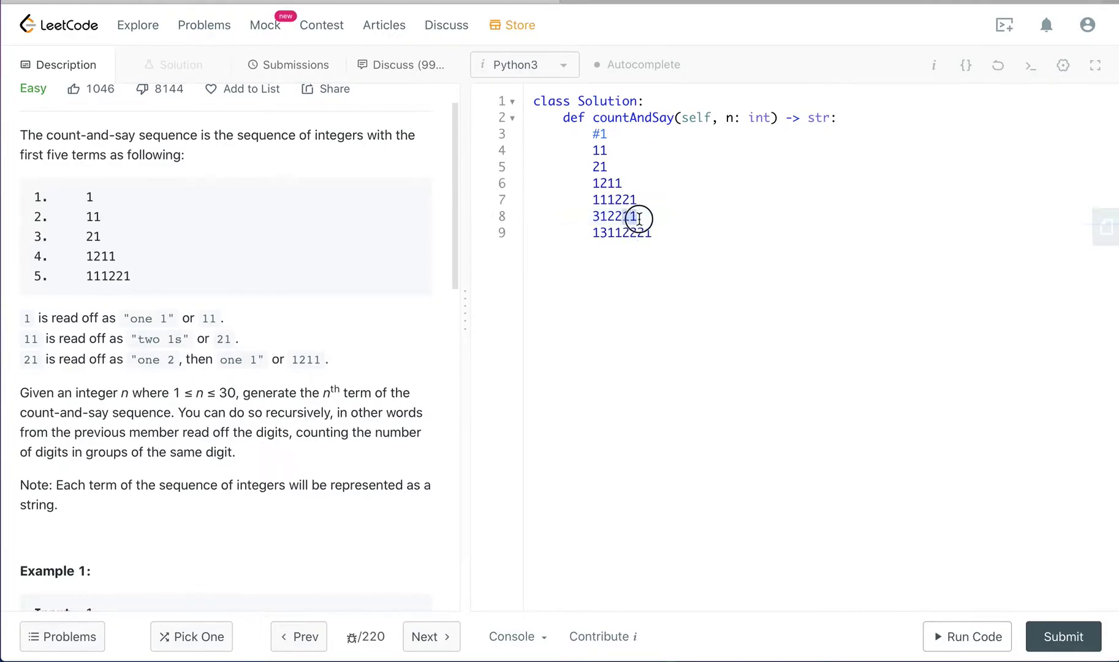
pyautogui.click(651, 233)
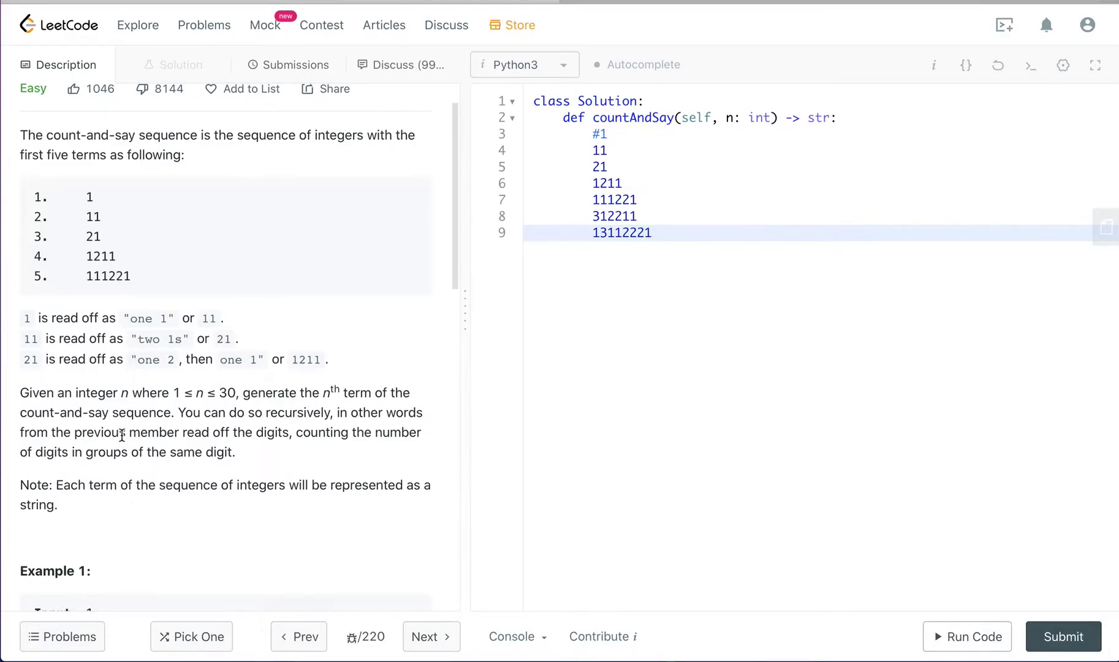
pyautogui.scroll(1, 92, 409)
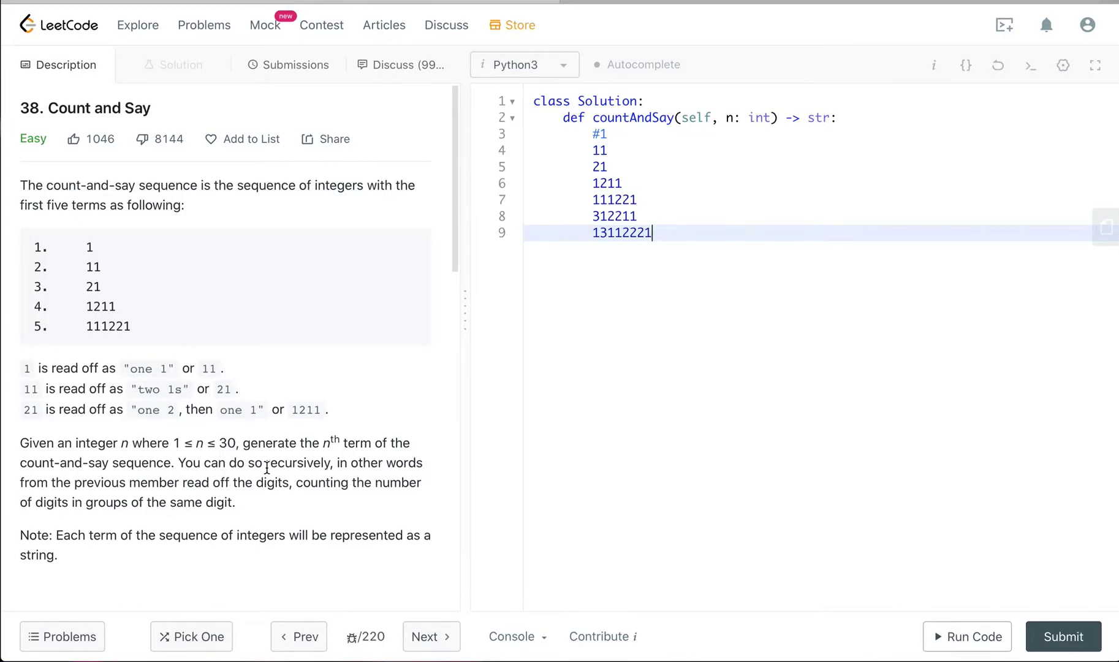
pyautogui.moveTo(656, 237); pyautogui.dragTo(501, 140)
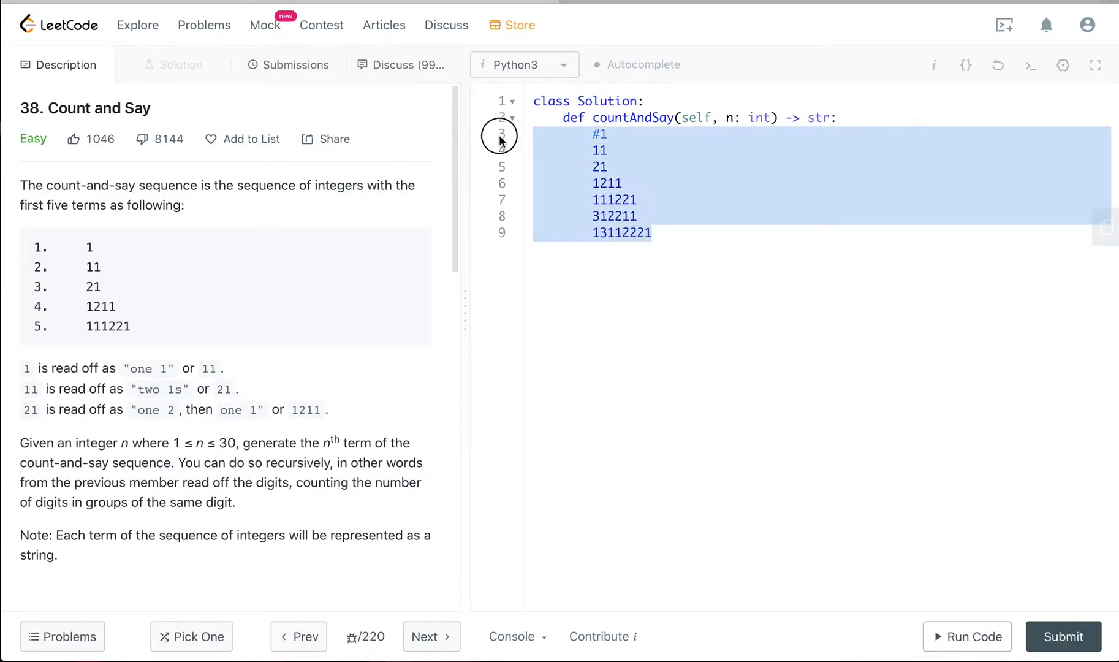
# Delete the seven sequence-term lines and indent the empty body line
pyautogui.press('BackSpace')
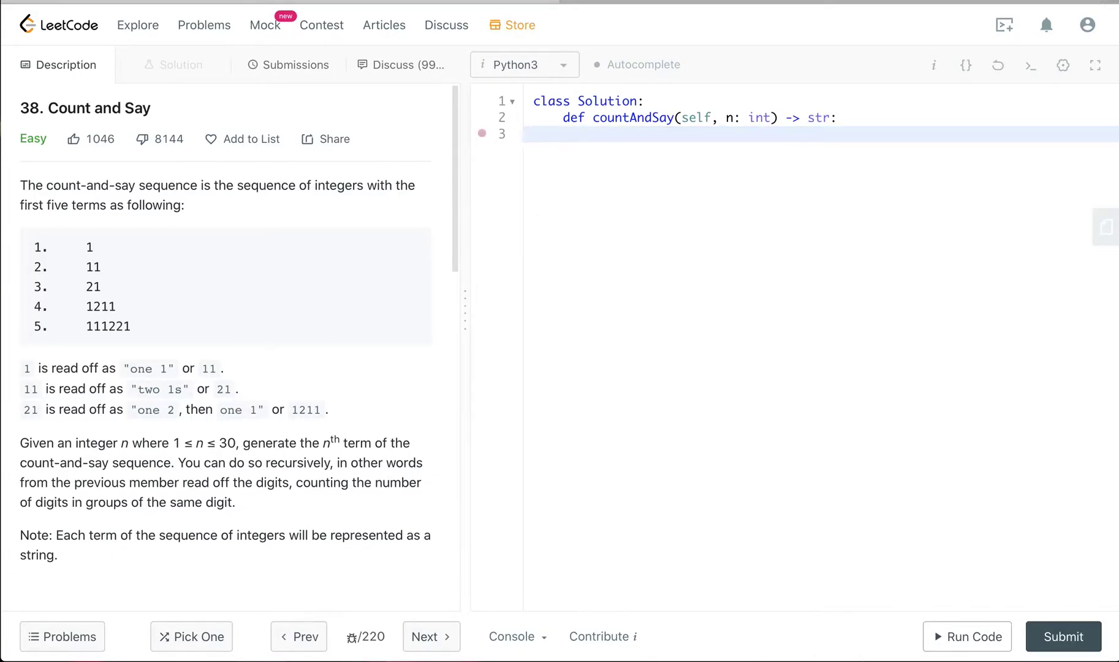
pyautogui.press('Tab')
pyautogui.write('i')
pyautogui.write('f')
pyautogui.write('n ')
pyautogui.write('== 1')
# Write `if n == 1:` followed by `return "1"`, then start a new body line
pyautogui.click(621, 133)
pyautogui.click(678, 134)
pyautogui.press('Return')
pyautogui.write('re')
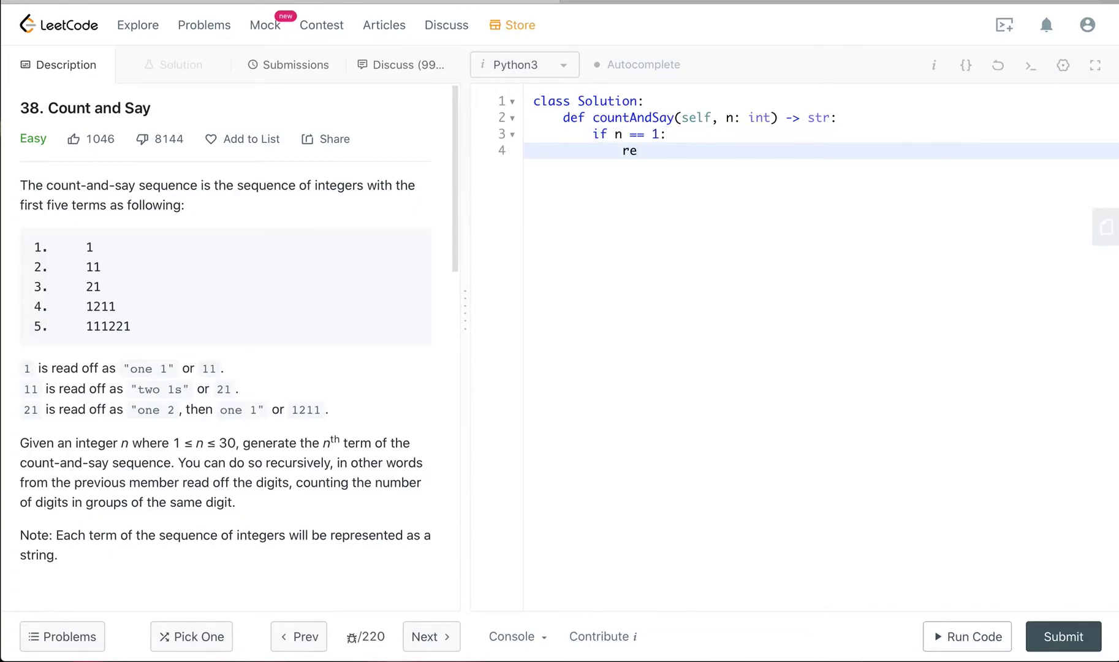
pyautogui.write('turn')
pyautogui.doubleClick(816, 119)
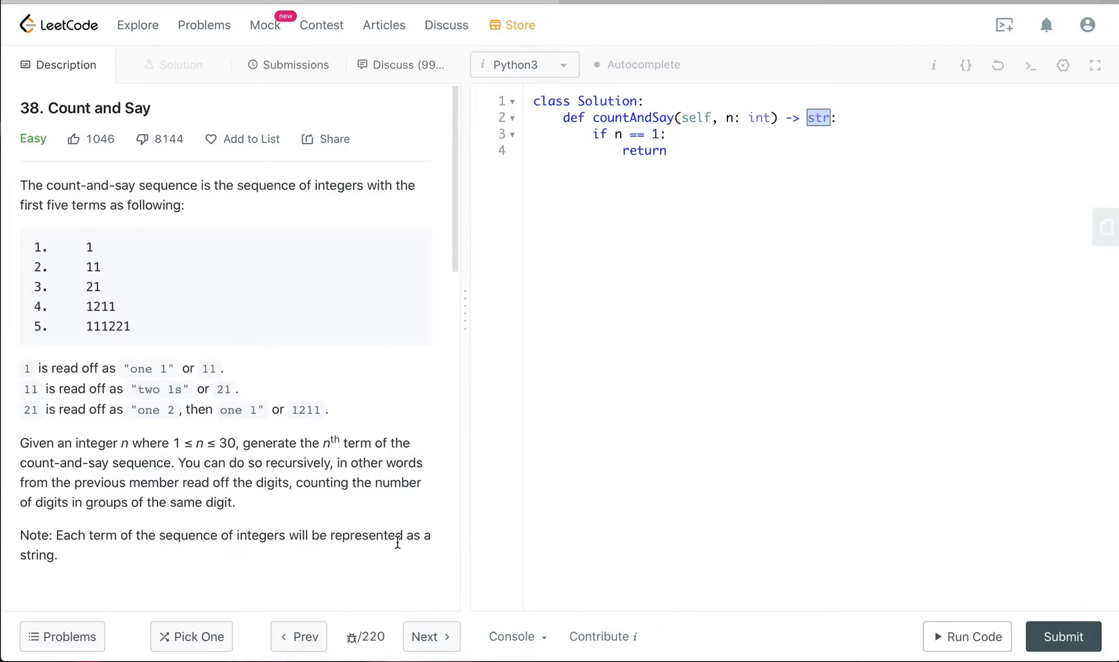
pyautogui.click(682, 150)
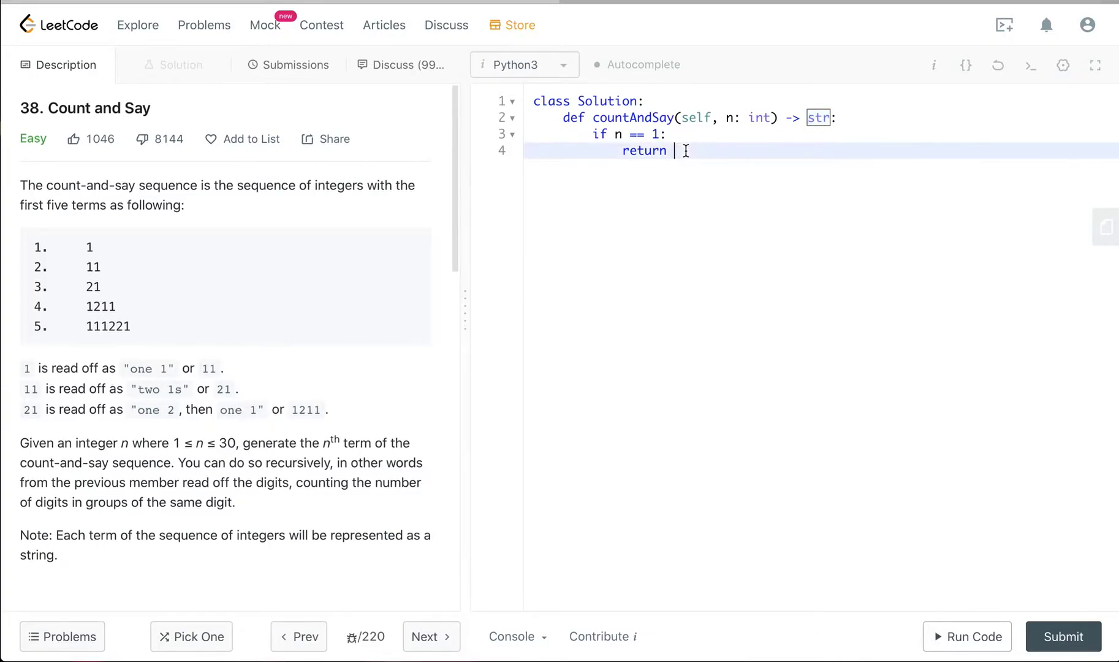
pyautogui.write('"1')
pyautogui.write('"')
pyautogui.press('Return')
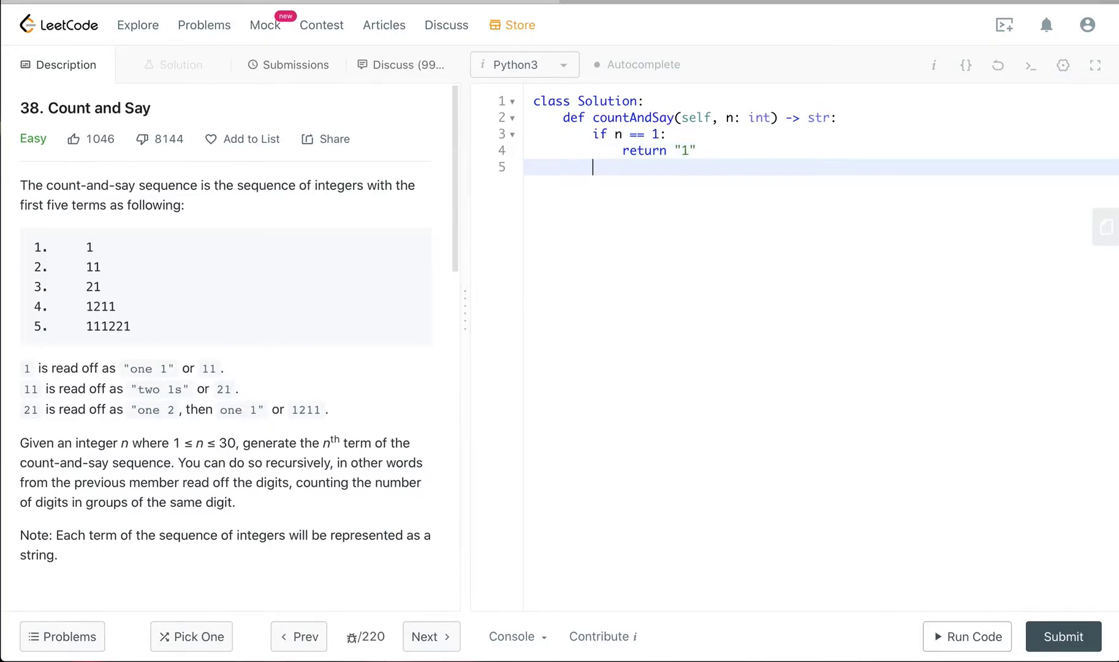